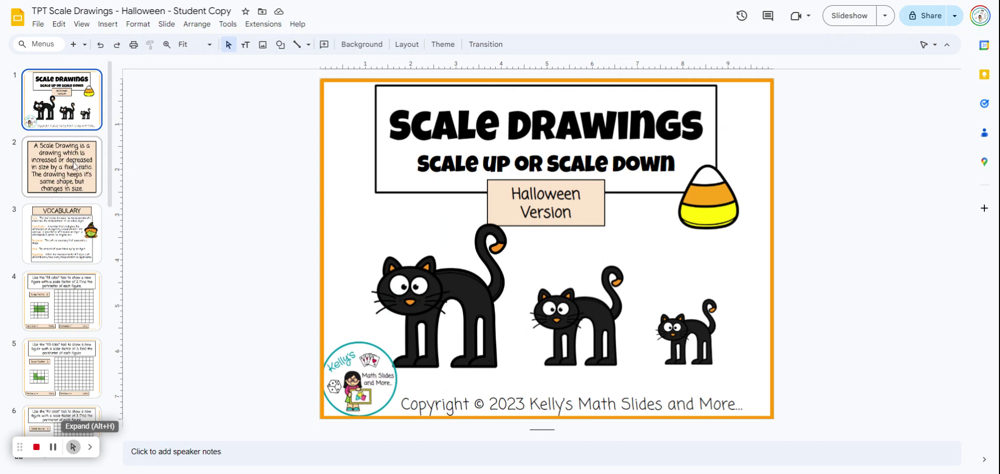
Page past the definition and vocabulary slides to slide 4, the scale factor 2 grid exercise
left_click(74, 165)
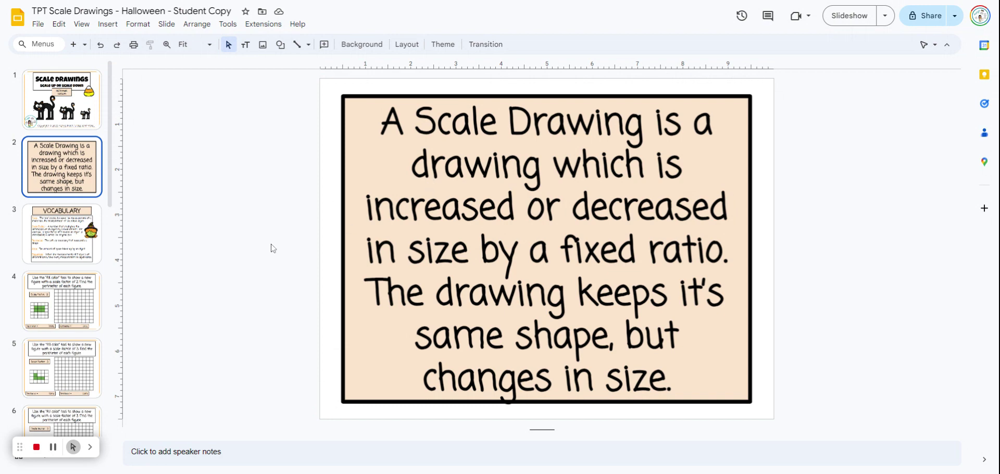
left_click(56, 232)
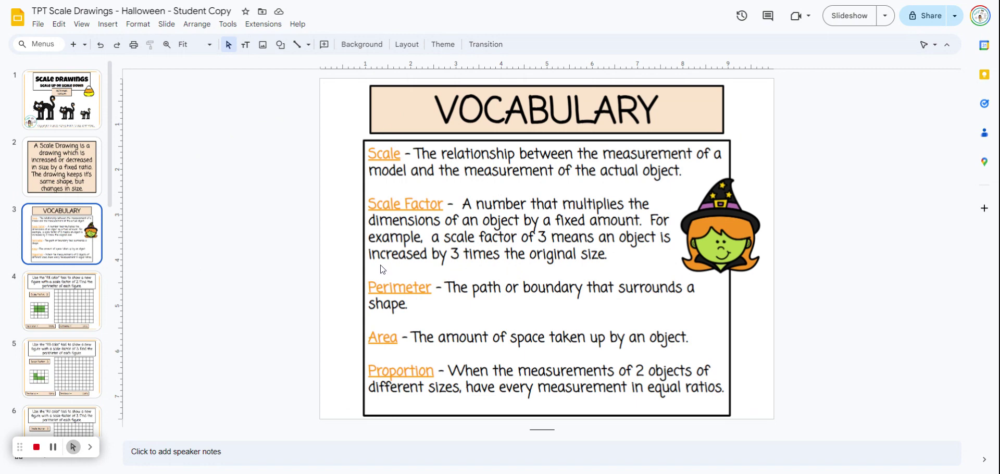
left_click(64, 304)
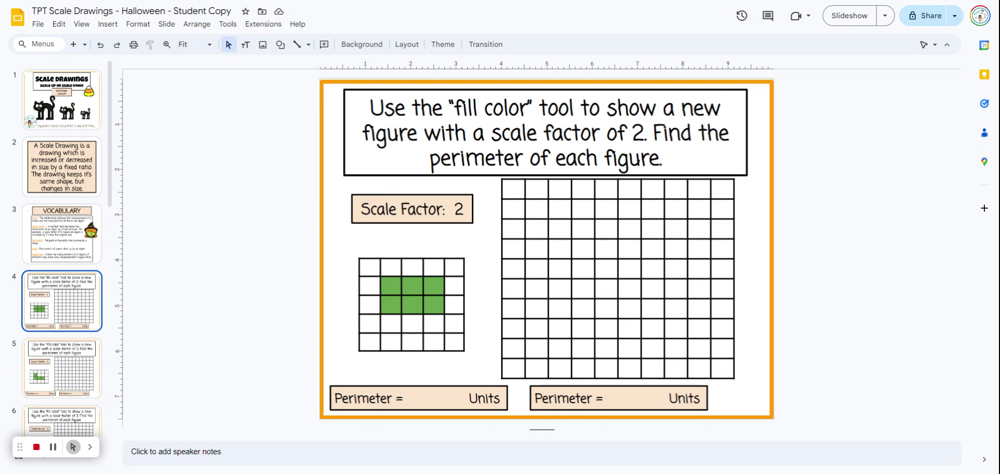
Fill a 6-by-4 block of cells bright green on the large grid, doubling the 3-by-2 rectangle
left_click(561, 228)
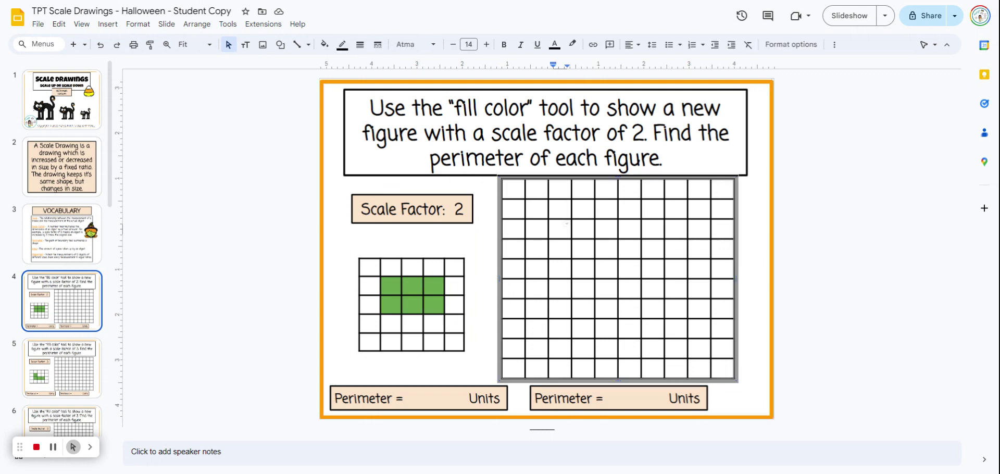
left_click_drag(561, 230, 654, 230)
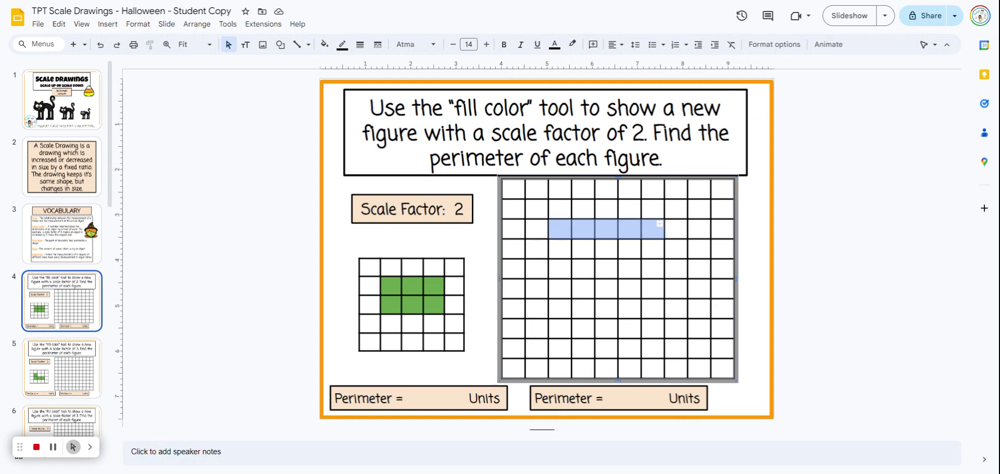
left_click_drag(654, 229, 676, 289)
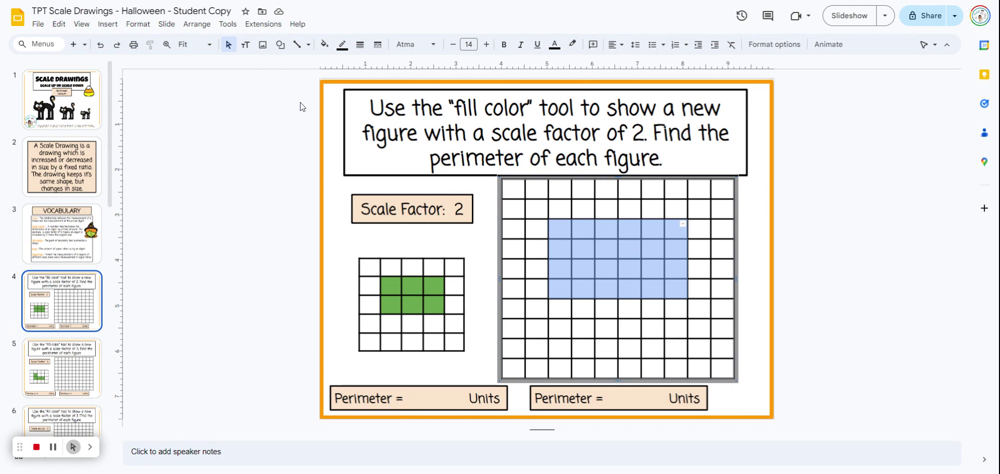
left_click(325, 45)
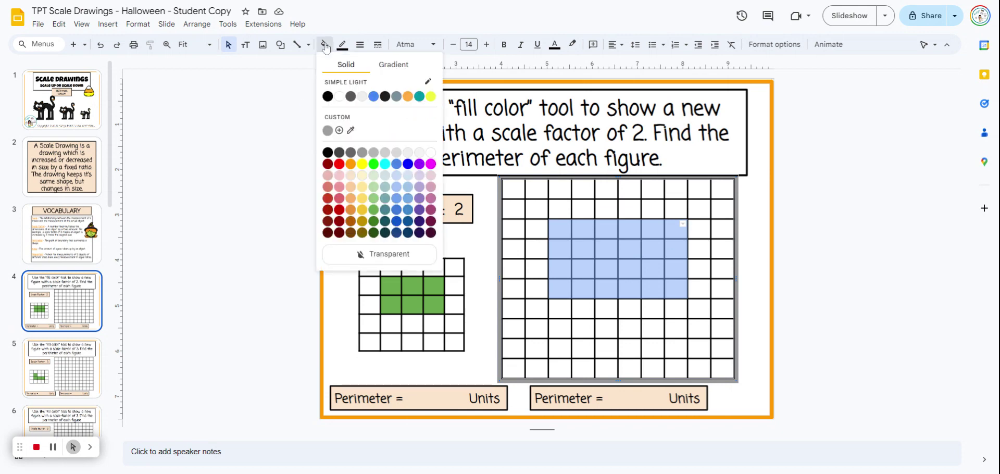
left_click(374, 164)
left_click(302, 185)
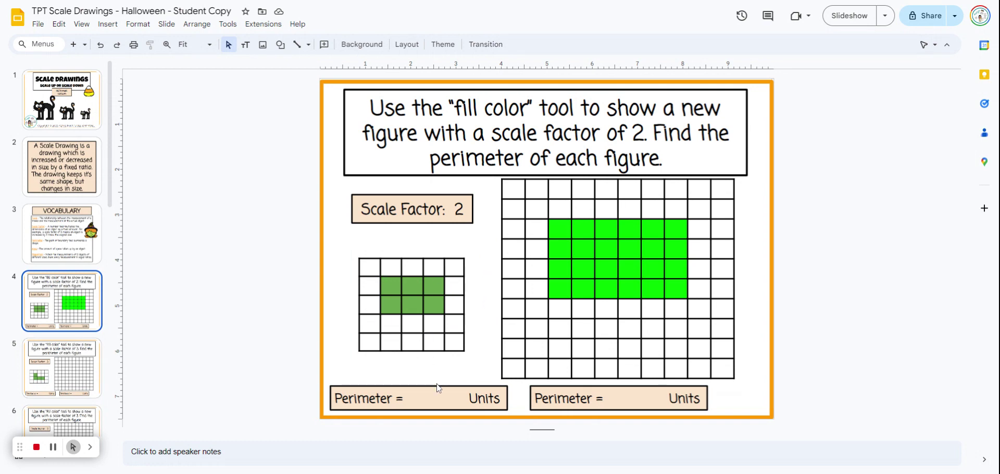
left_click(434, 399)
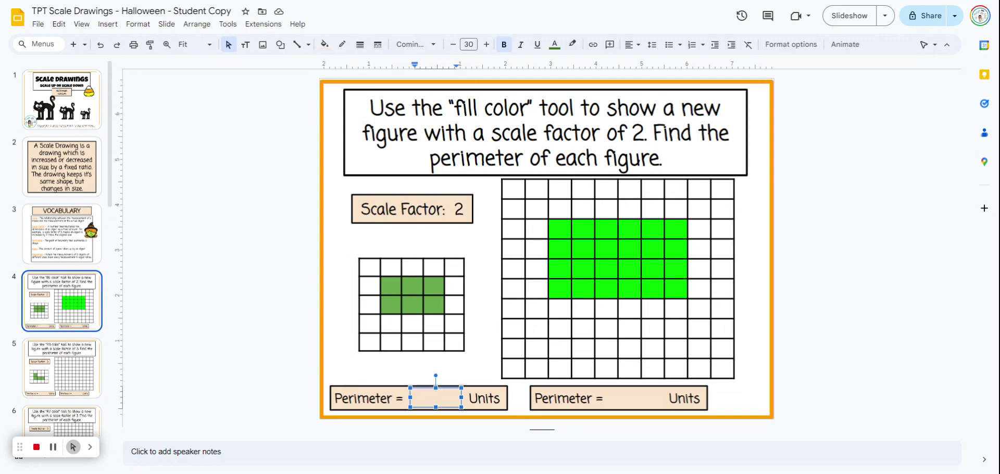
Enter perimeters of 10 and 20 for the original and scaled rectangles, then open slide 5
type("10")
left_click(628, 407)
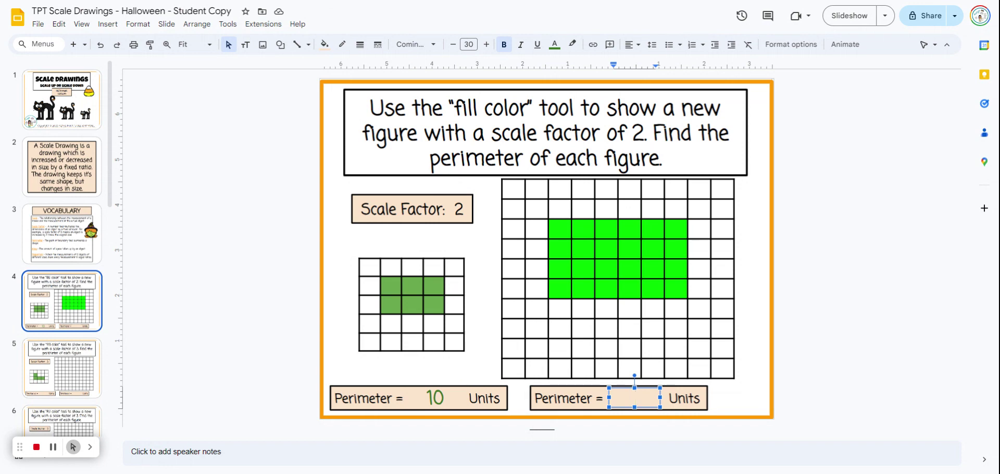
type("20")
left_click(808, 271)
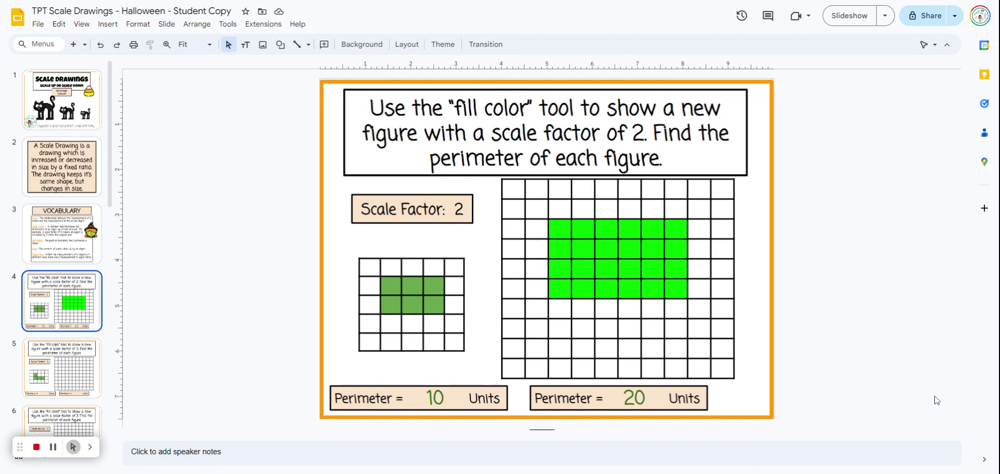
left_click(73, 377)
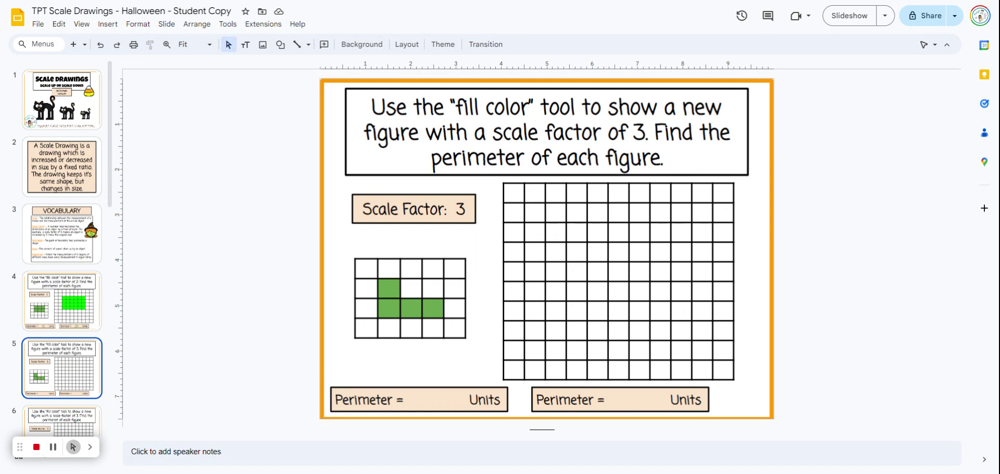
Fill the tall three-column block and the six-cell-wide base yellow to form the tripled L
left_click_drag(535, 213, 577, 311)
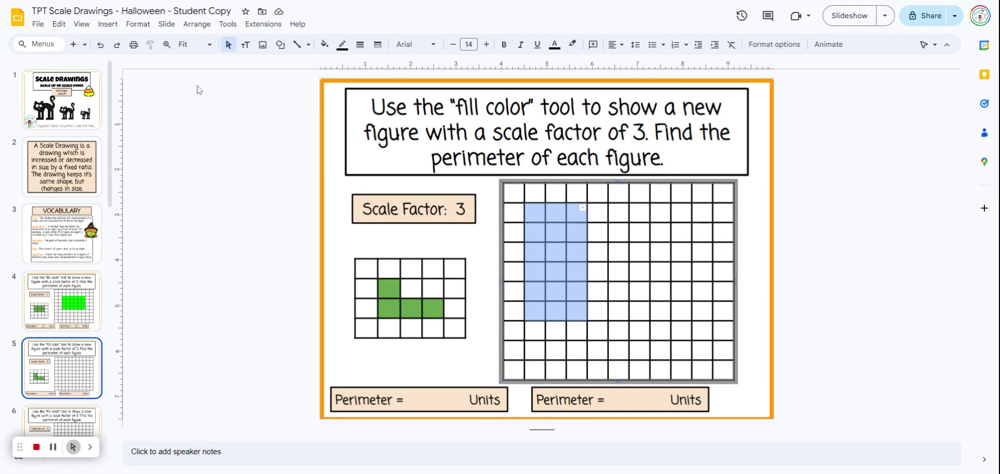
left_click(325, 45)
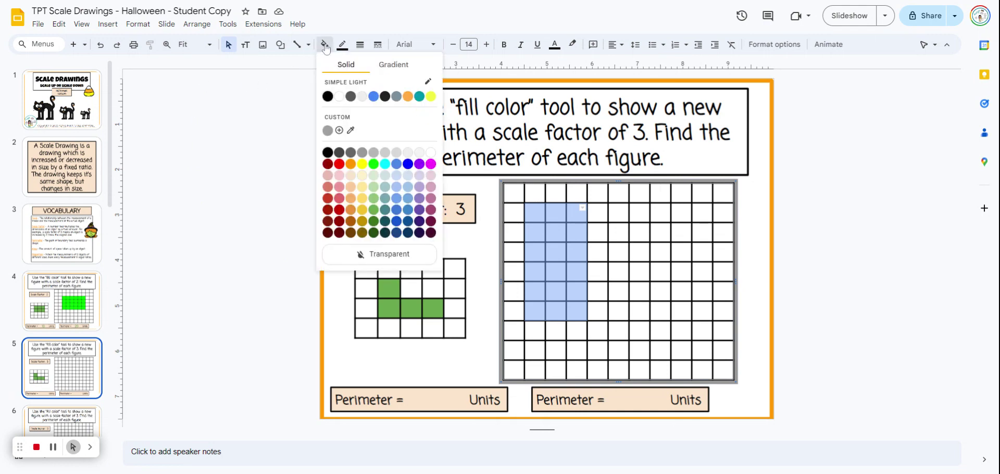
left_click(362, 163)
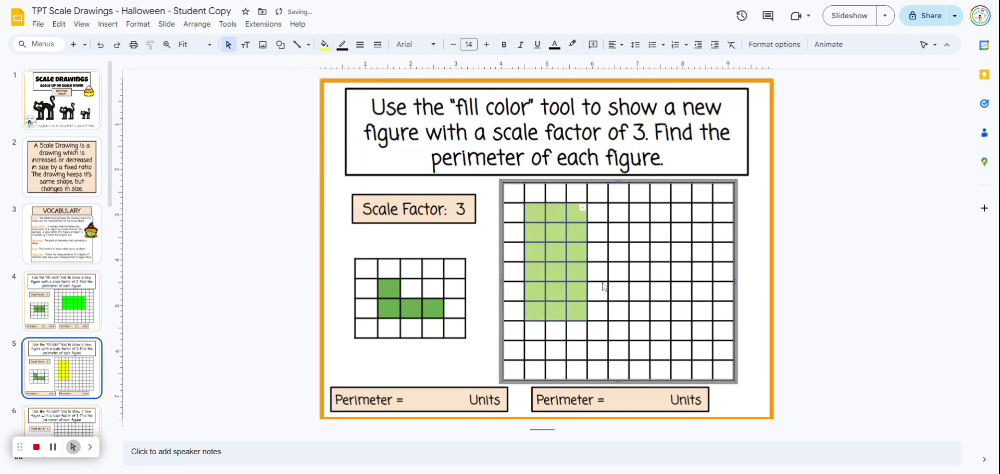
left_click_drag(598, 272, 703, 311)
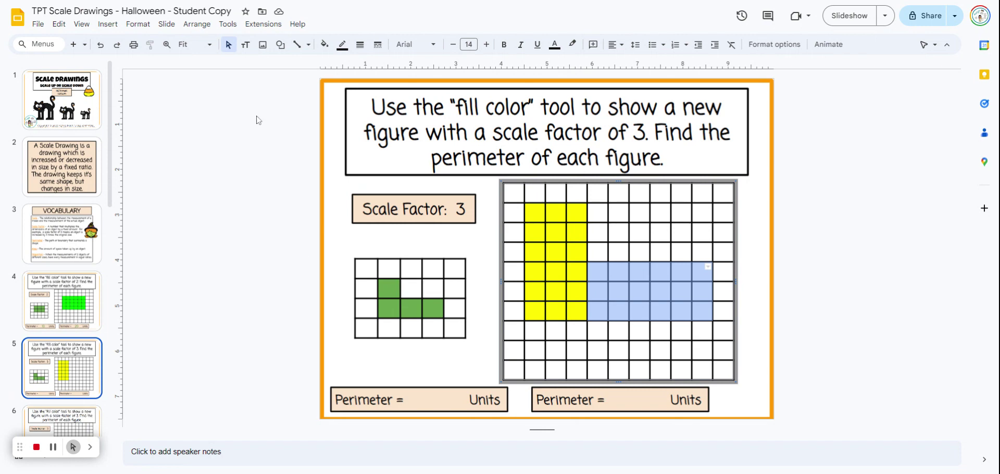
left_click(325, 45)
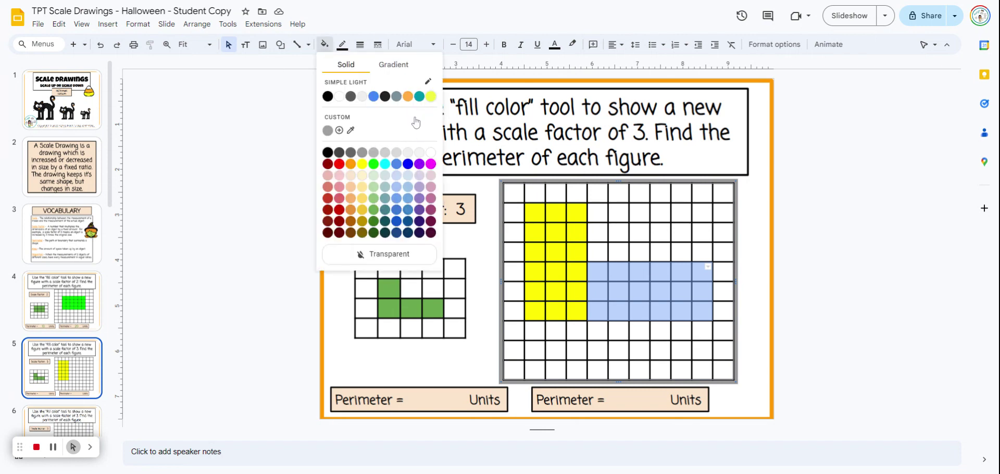
left_click(363, 164)
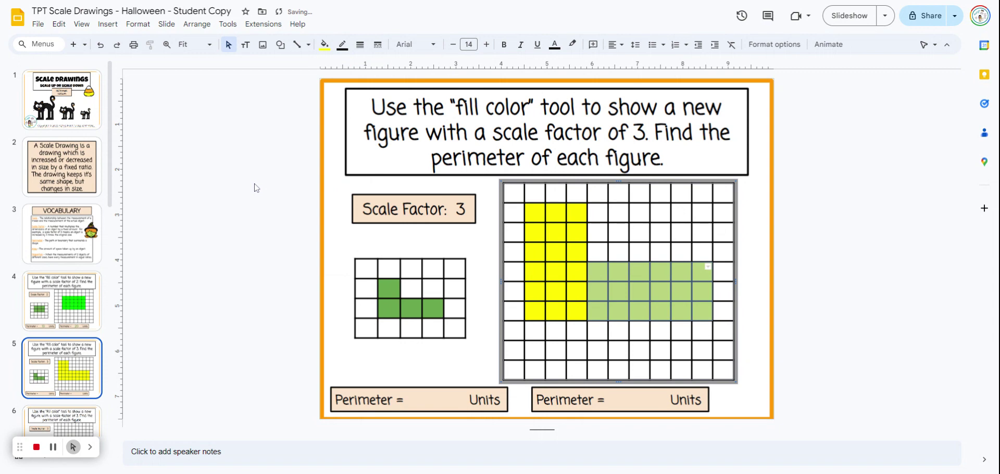
left_click(167, 218)
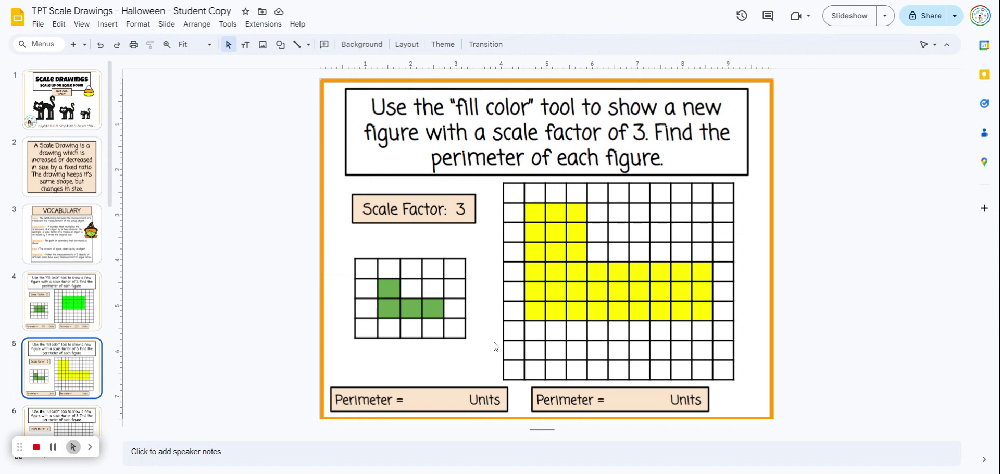
left_click(441, 399)
Enter perimeters of 10 and 30 on slide 5, then go to slide 6's plus-shaped figure
left_click(440, 399)
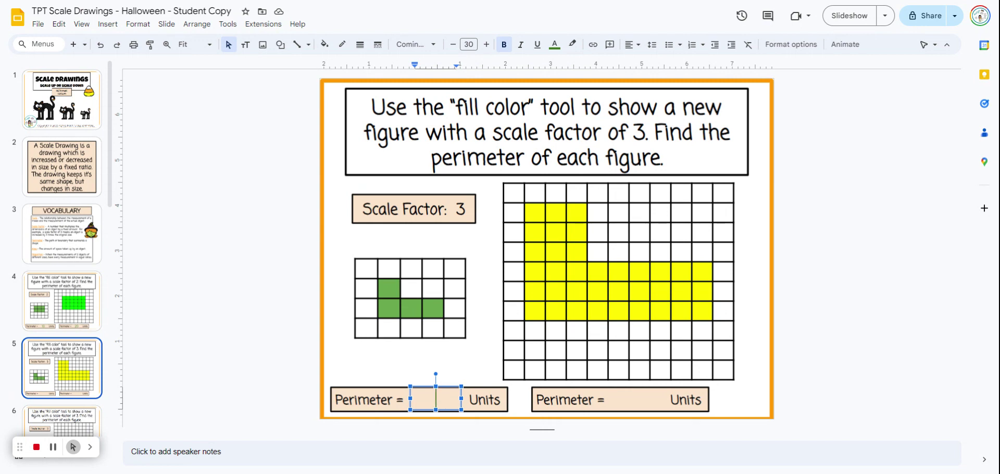
type("10")
left_click(630, 402)
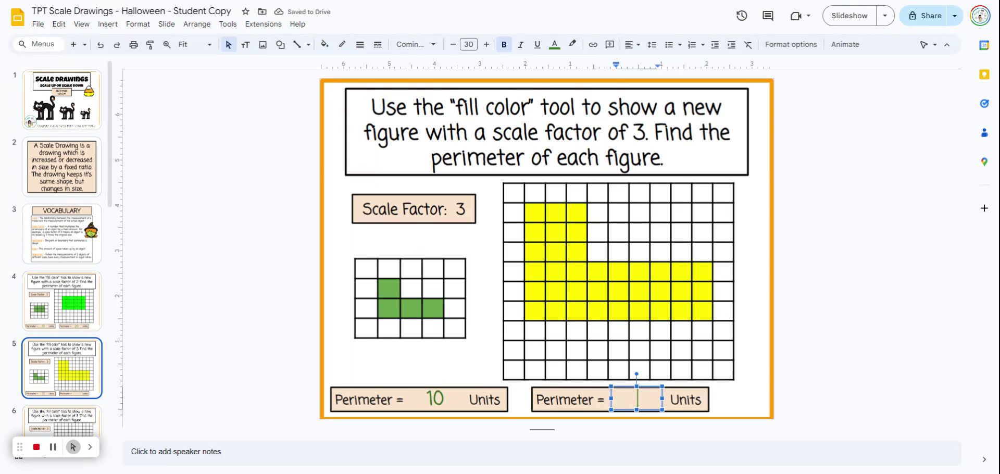
type("30")
left_click(577, 231)
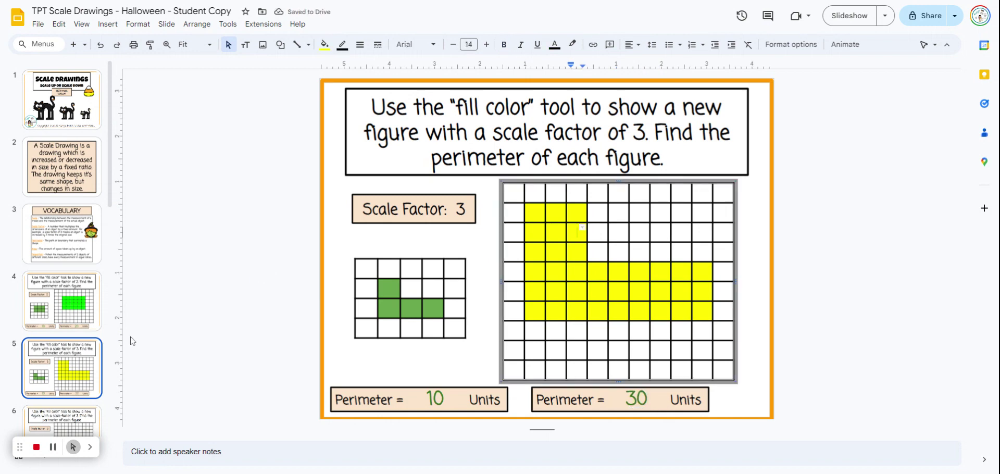
scroll(73, 380, "down", 3)
left_click(73, 328)
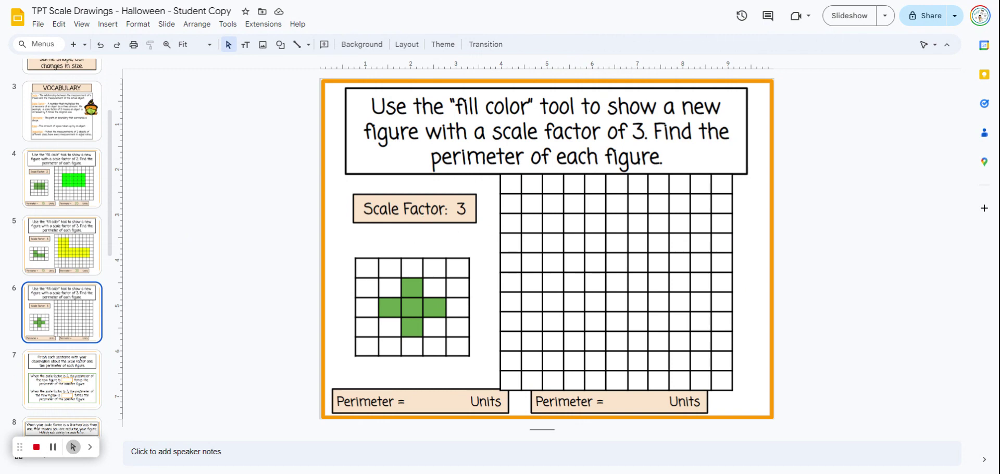
Fill the vertical and horizontal bars of the tripled cross red on the large grid
left_click_drag(596, 203, 639, 361)
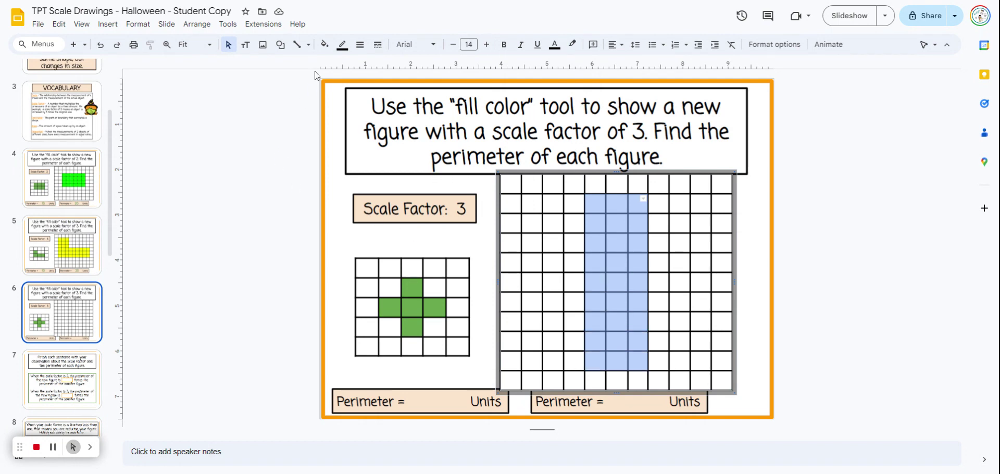
left_click(324, 44)
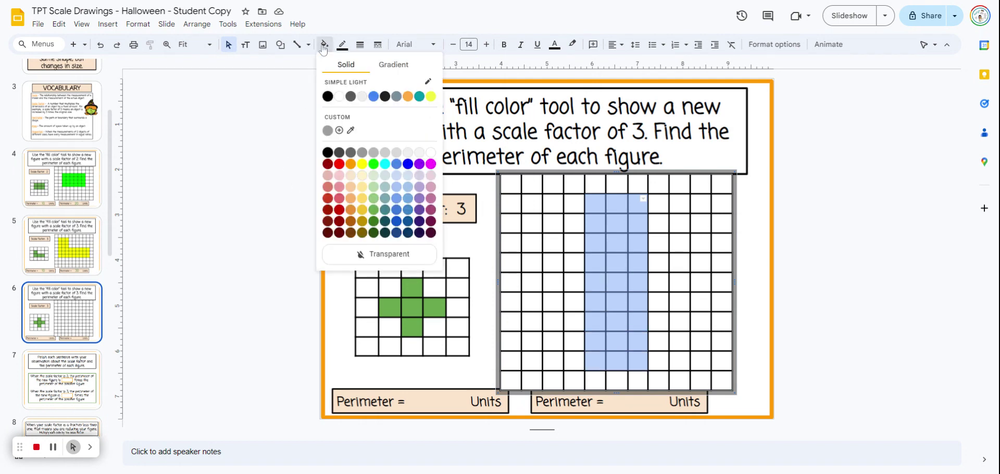
left_click(339, 164)
left_click_drag(531, 262, 703, 302)
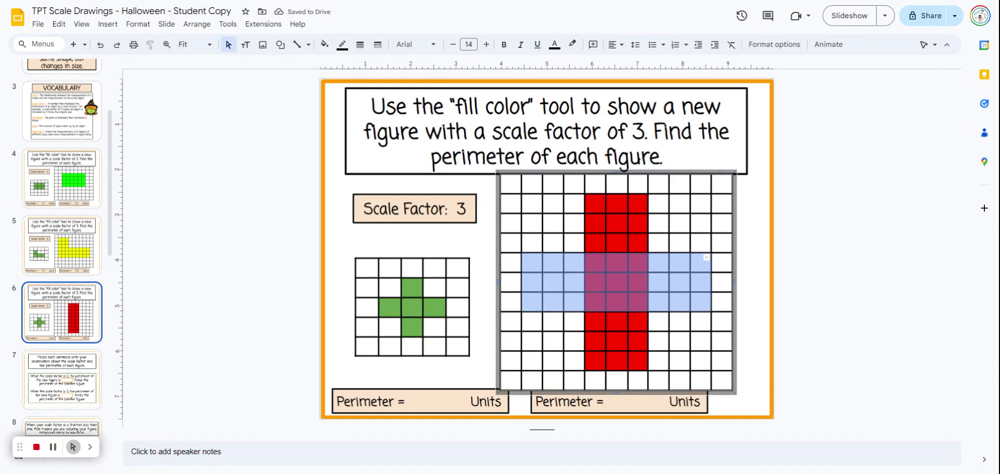
left_click(324, 44)
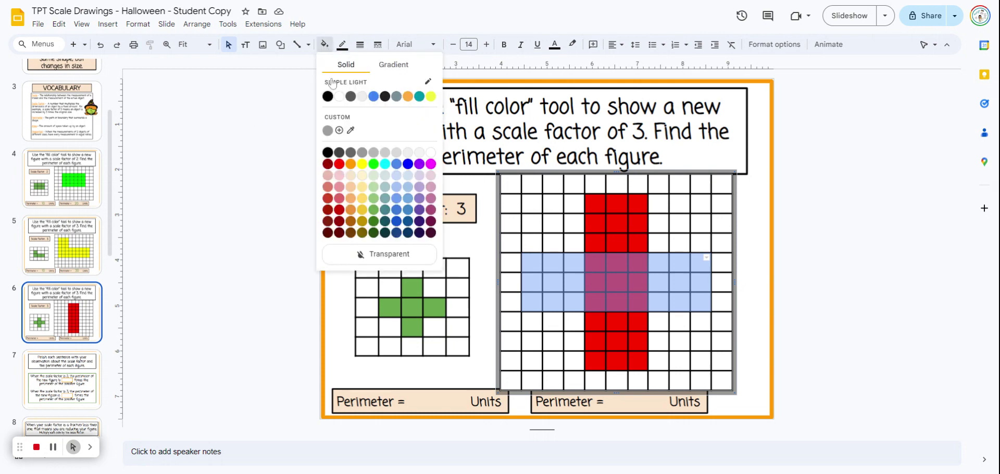
left_click(339, 164)
left_click(248, 206)
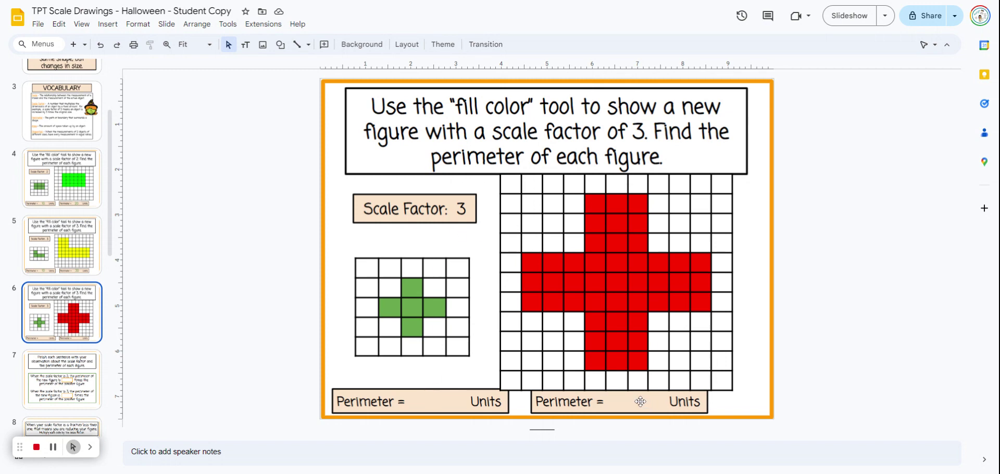
scroll(69, 301, "down", 2)
scroll(73, 299, "down", 2)
On slide 7, write 'two' and 'three' in the orange answer boxes
left_click(89, 300)
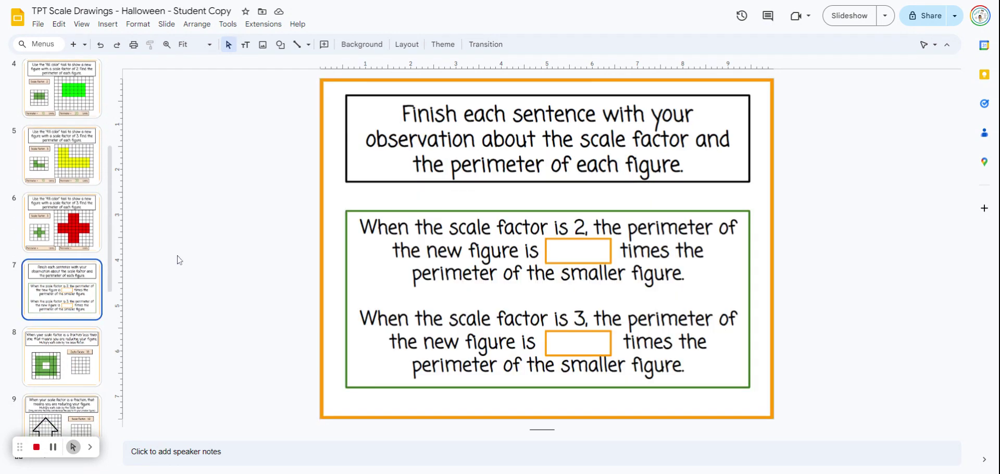
left_click(580, 256)
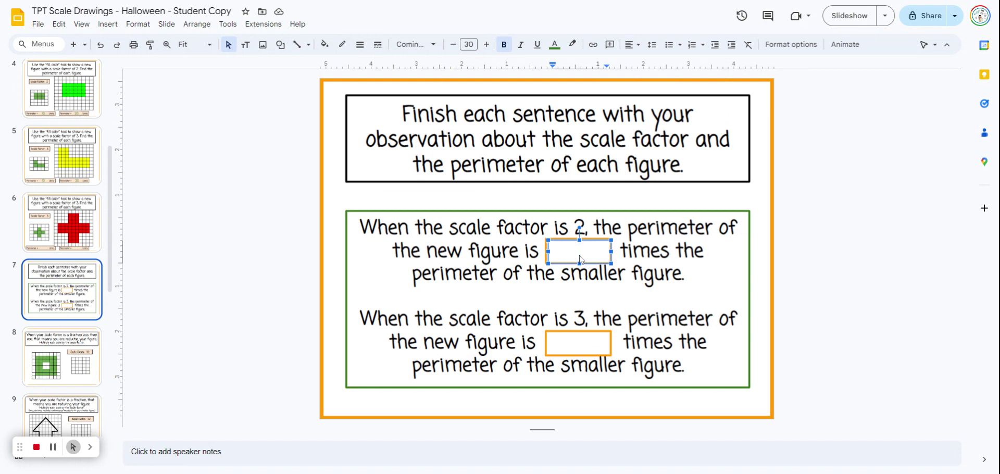
type("two")
left_click(584, 344)
left_click(584, 344)
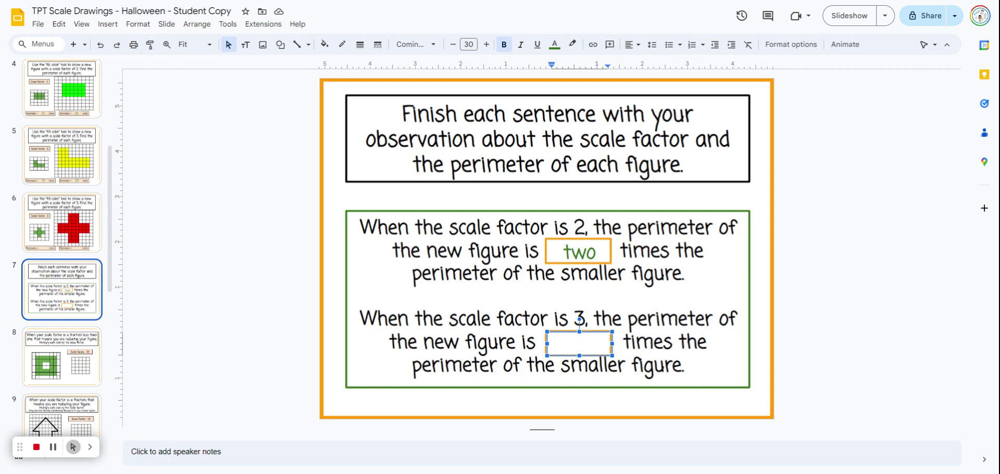
type("three")
left_click(314, 279)
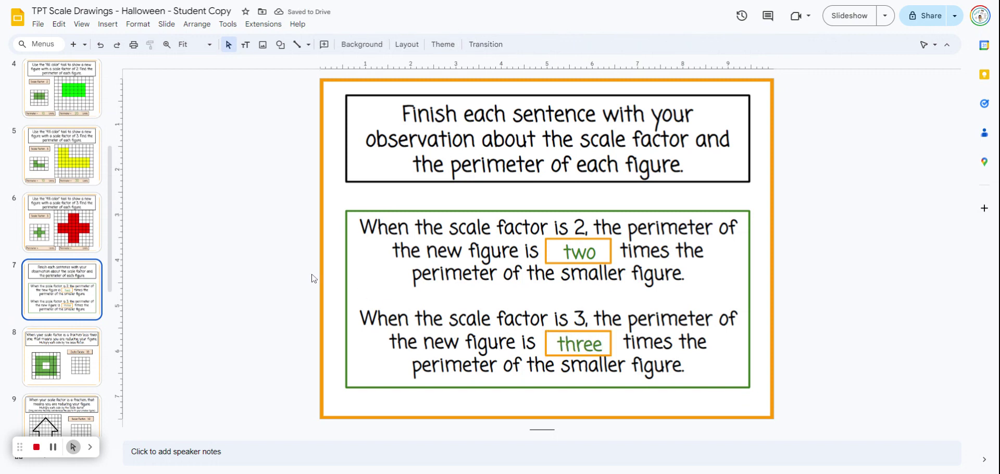
scroll(94, 307, "down", 4)
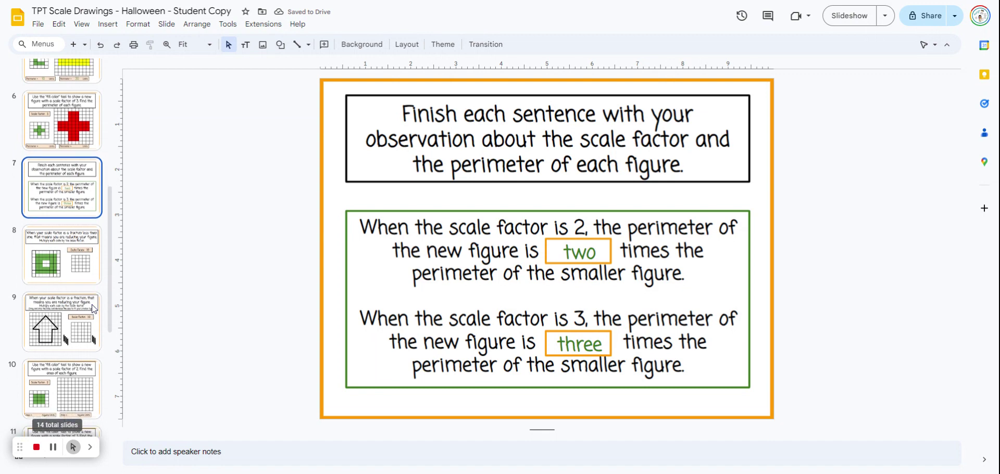
On slide 8, fill the small grid's top three cells and two left-side cells light green
left_click(98, 269)
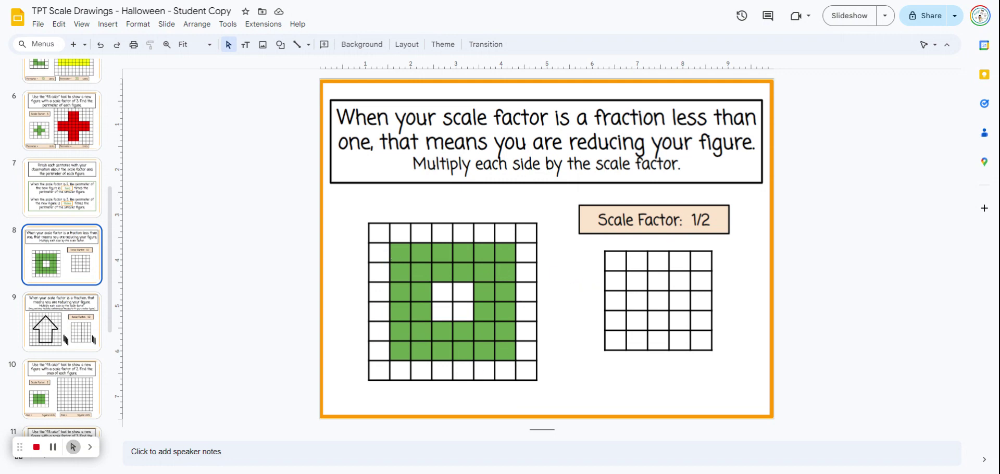
left_click_drag(636, 280, 680, 280)
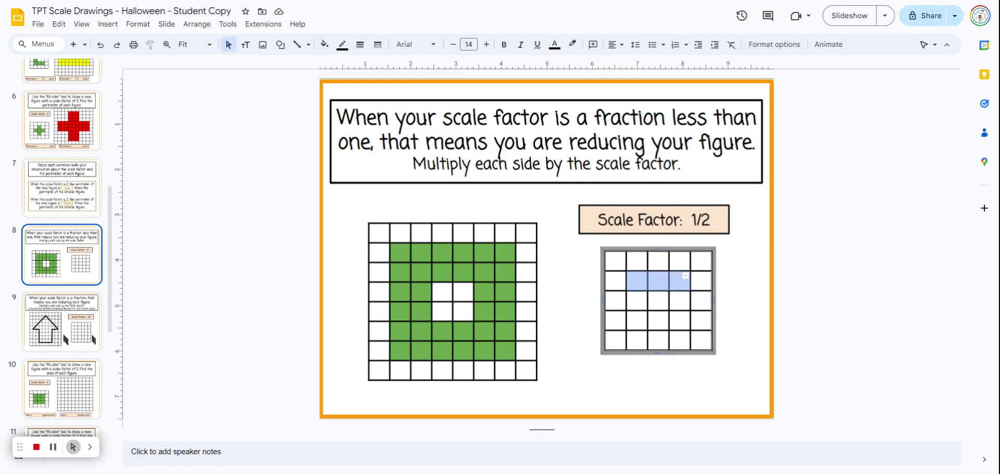
left_click(325, 45)
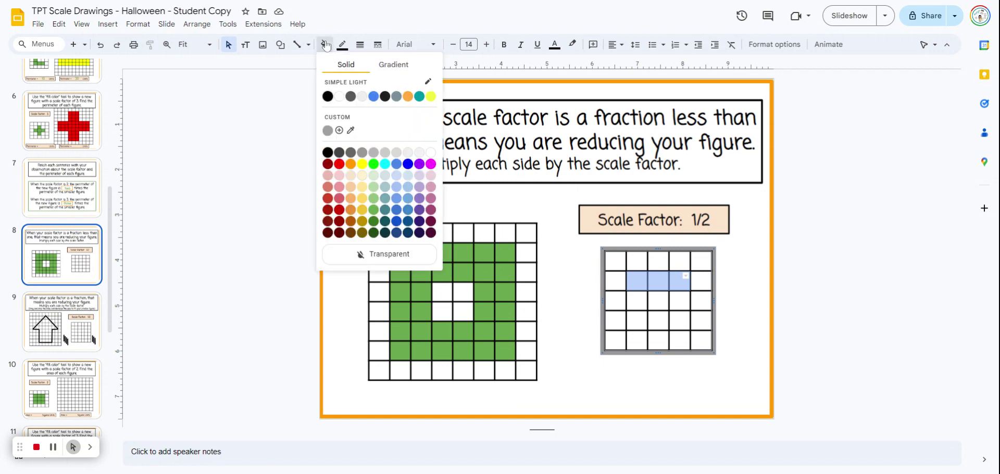
left_click(377, 191)
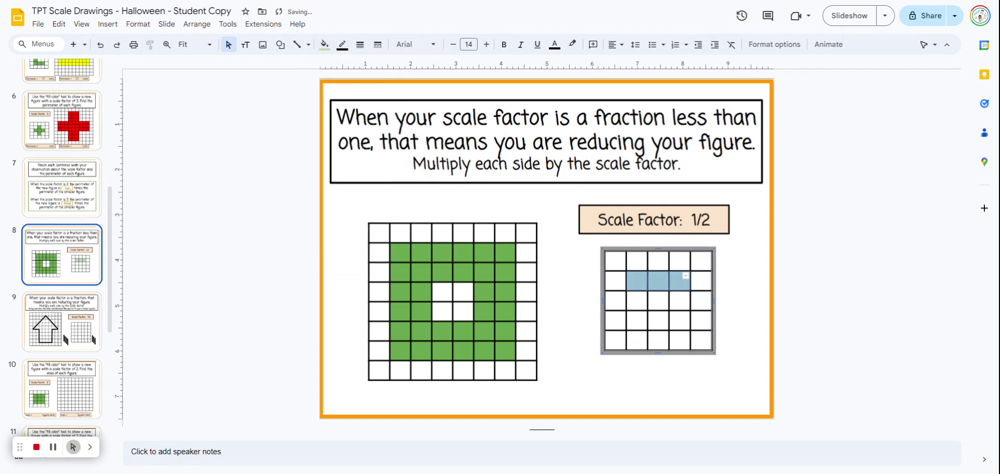
left_click_drag(637, 300, 637, 319)
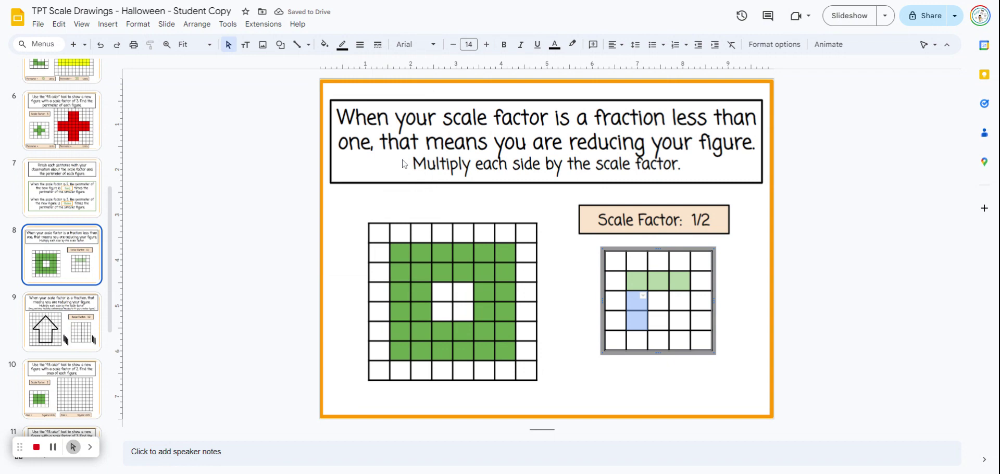
left_click(324, 44)
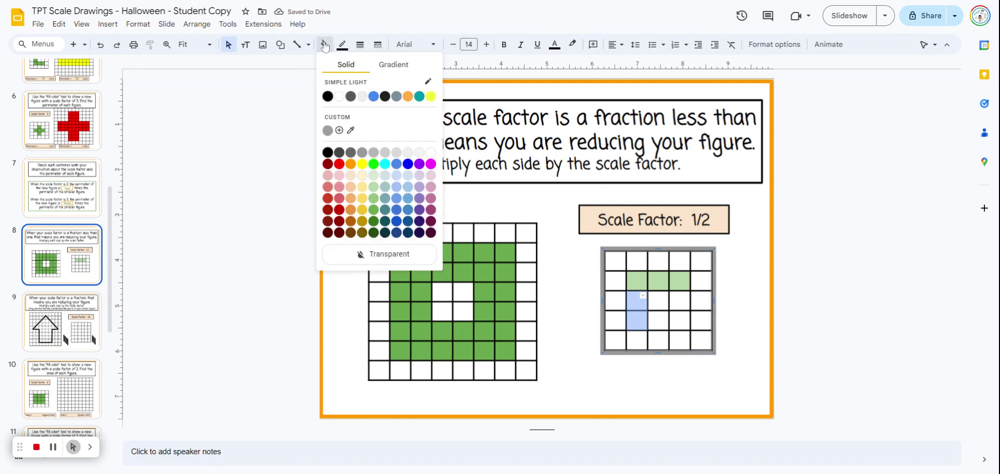
left_click(373, 199)
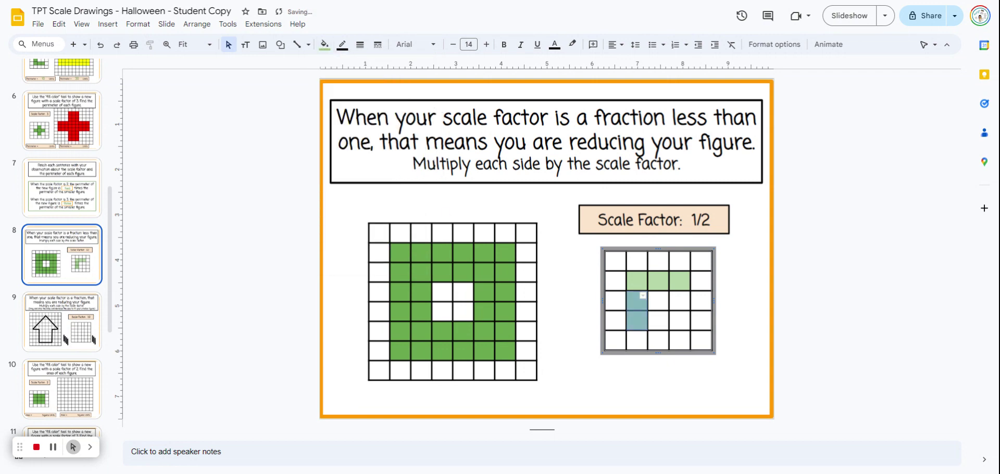
left_click(659, 319)
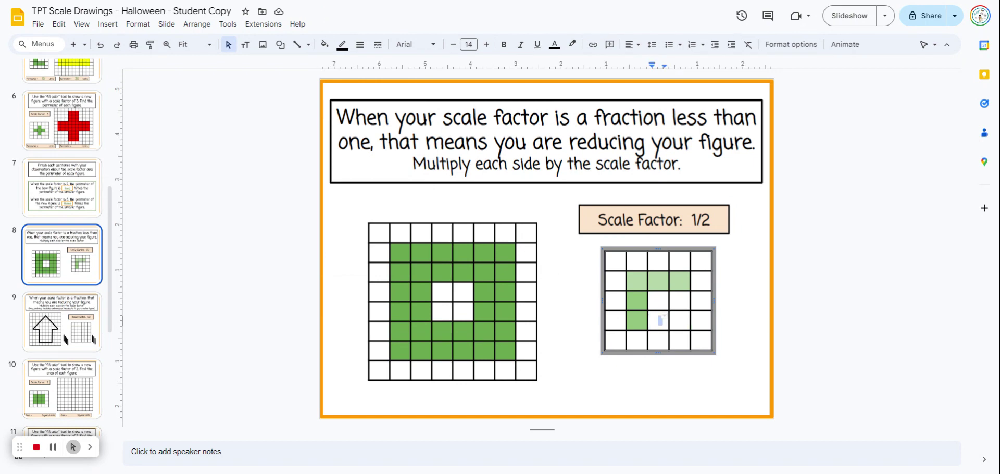
Fill the two right-side cells and bottom middle cell light green to close the ring
left_click_drag(679, 297, 678, 321)
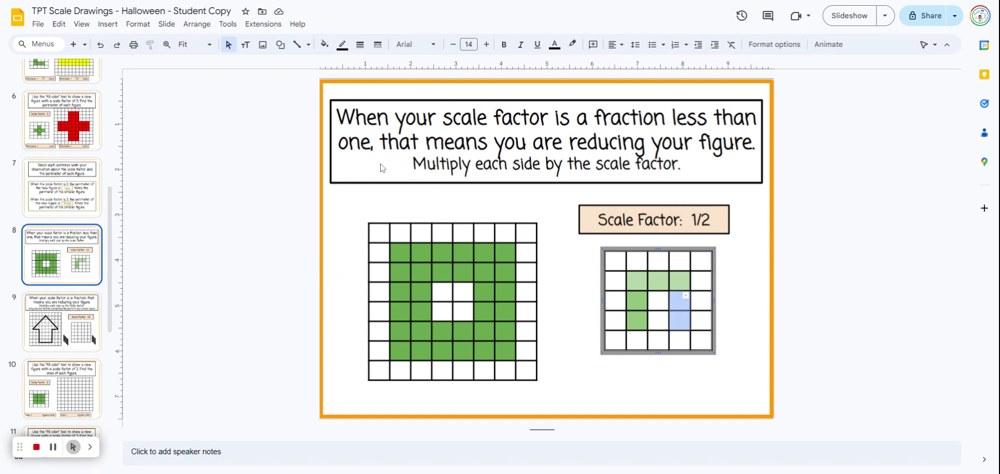
left_click(325, 45)
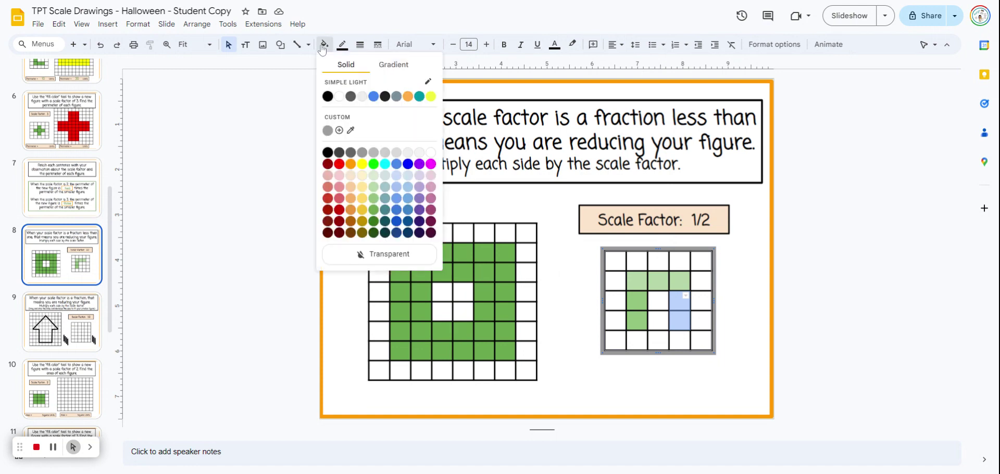
left_click(375, 200)
left_click(659, 320)
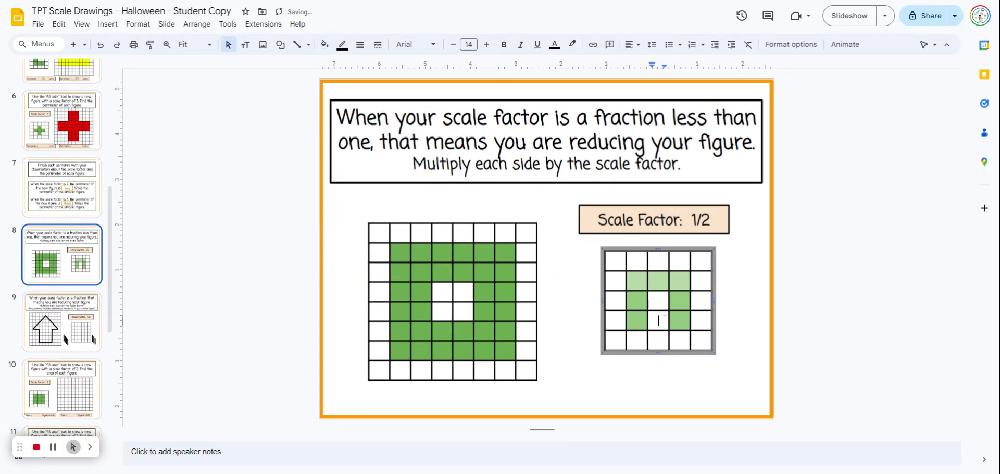
left_click(325, 45)
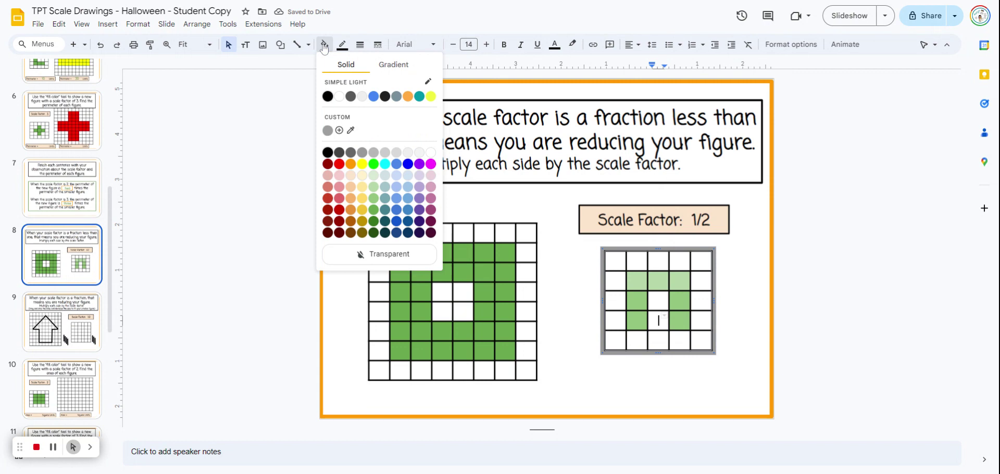
left_click(374, 199)
left_click(275, 226)
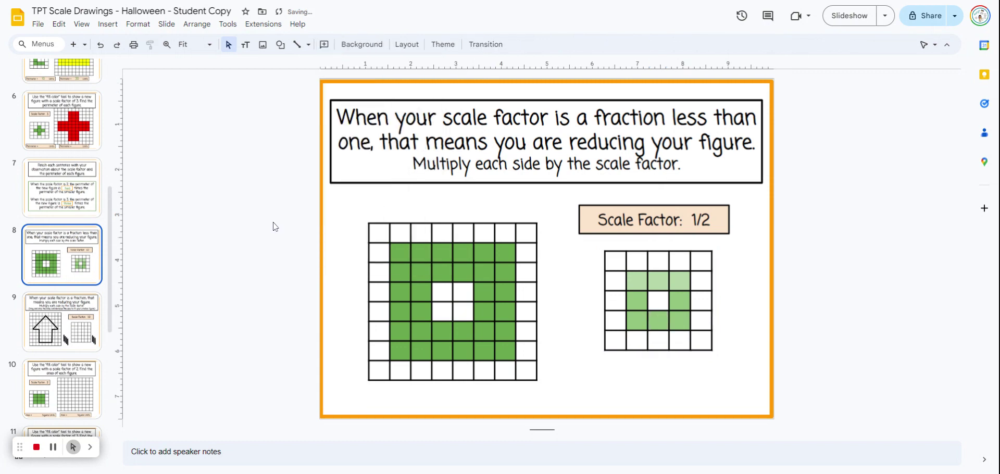